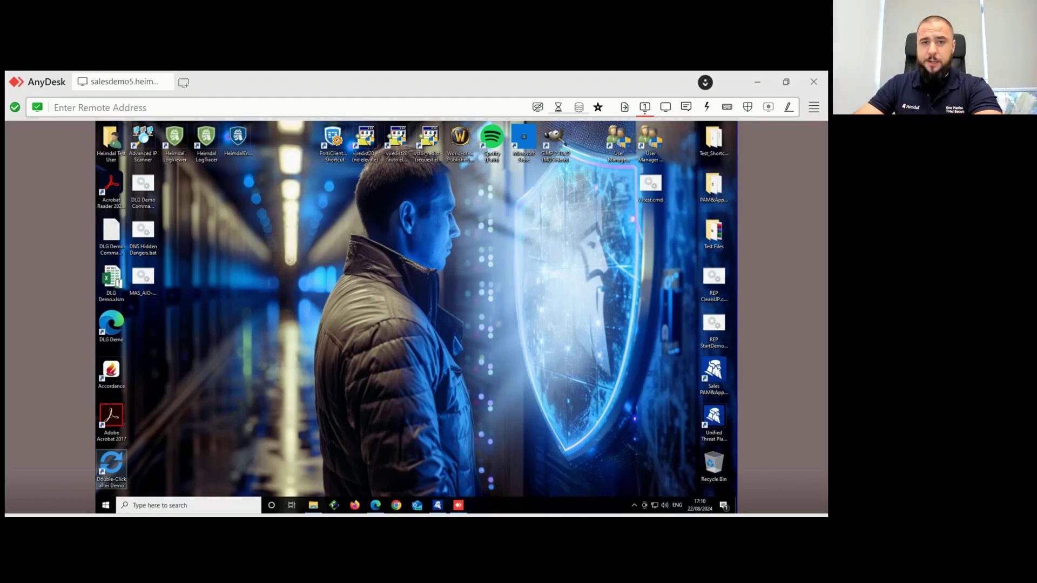
- Open Microsoft Edge on the remote machine and show the developer tools with network activity recording
left_click(380, 504)
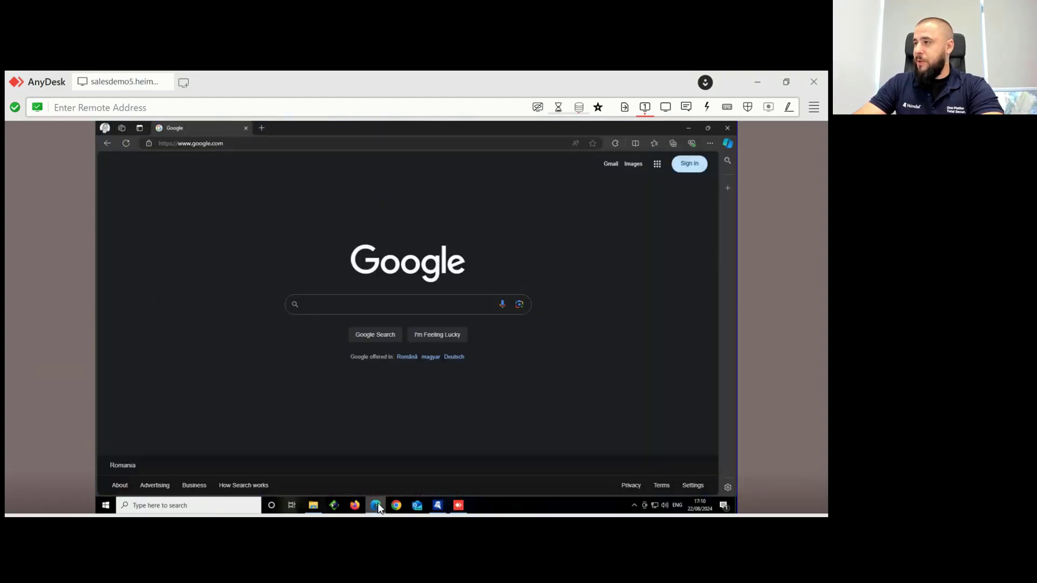
left_click(710, 144)
mouse_move(637, 342)
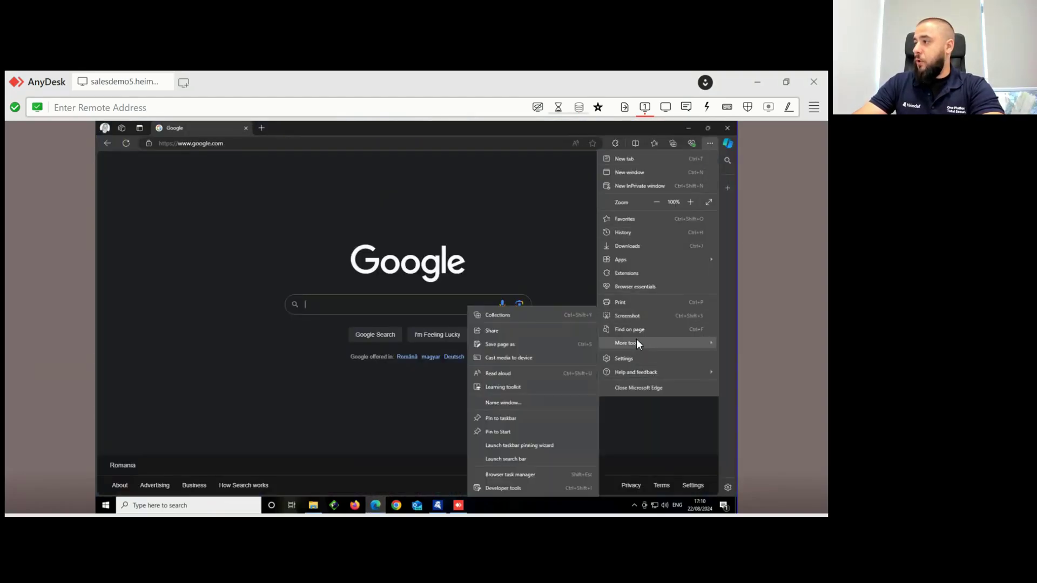
left_click(518, 489)
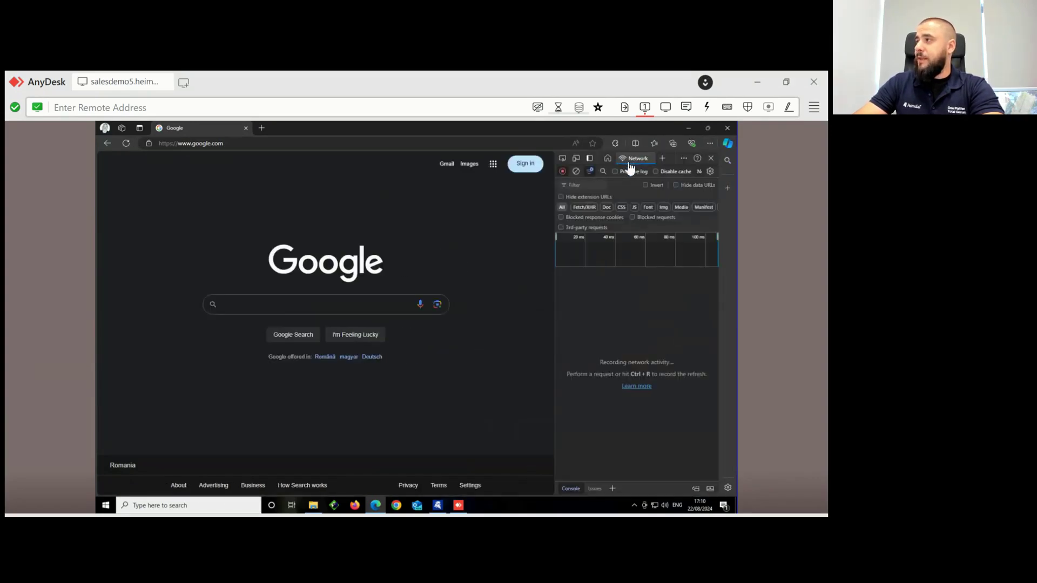
- Load cnn.com in the browser to capture its network requests
left_click(292, 143)
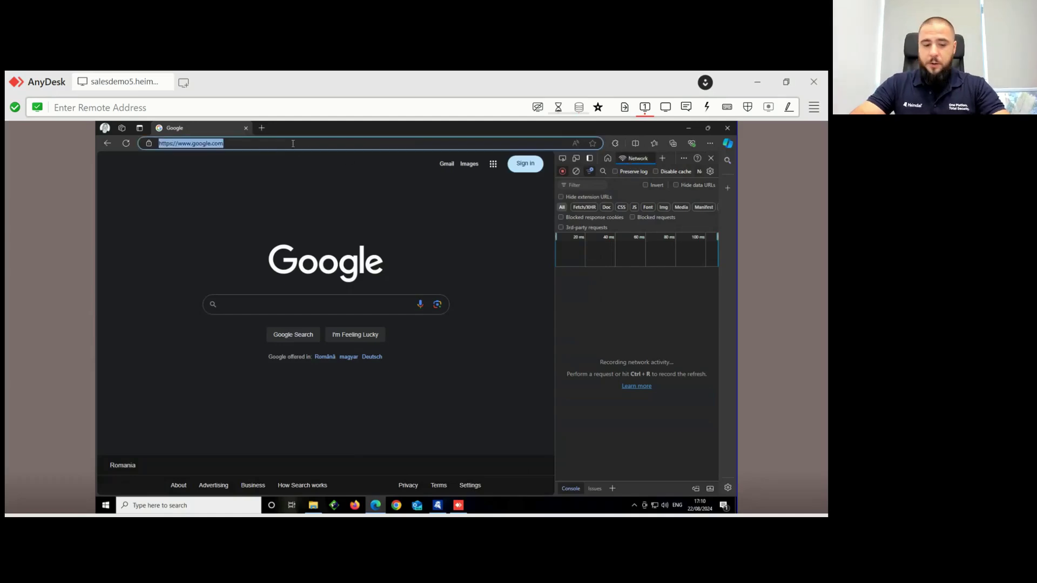
type("cnn.com")
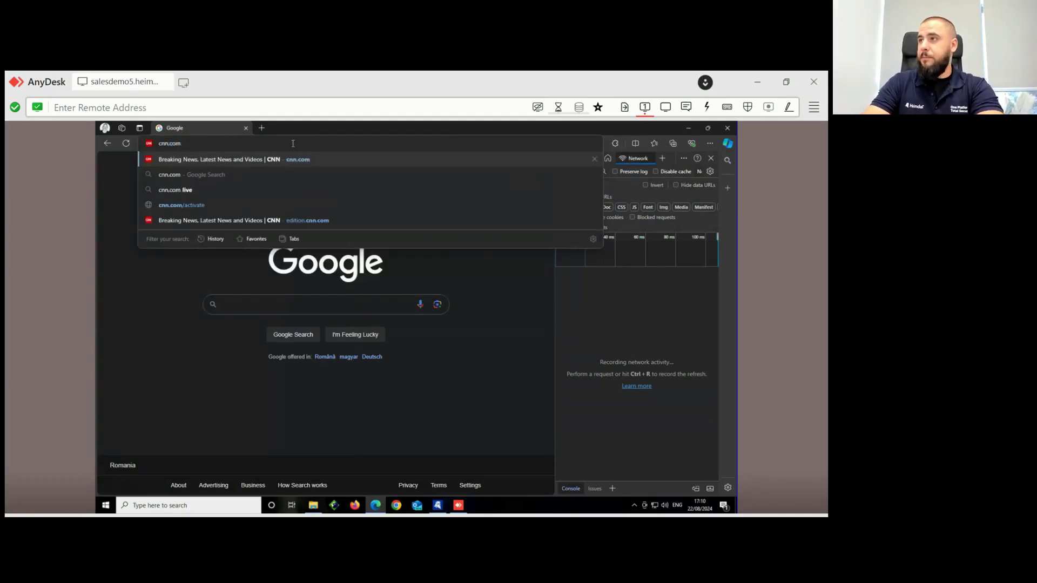
key("Return")
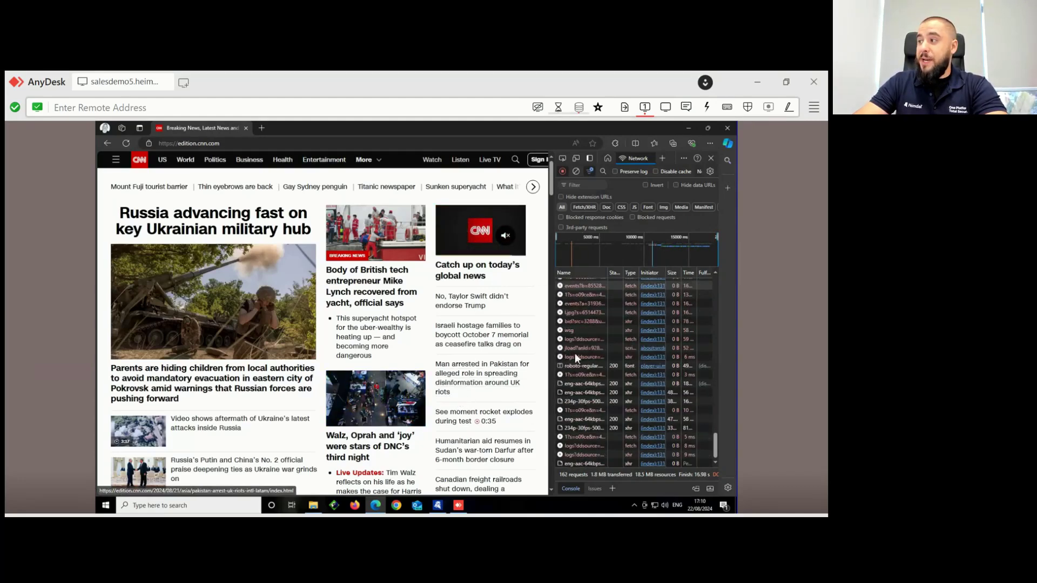
- Minimize the browser and run the DNS Hidden Dangers.bat script from the remote desktop
left_click(689, 127)
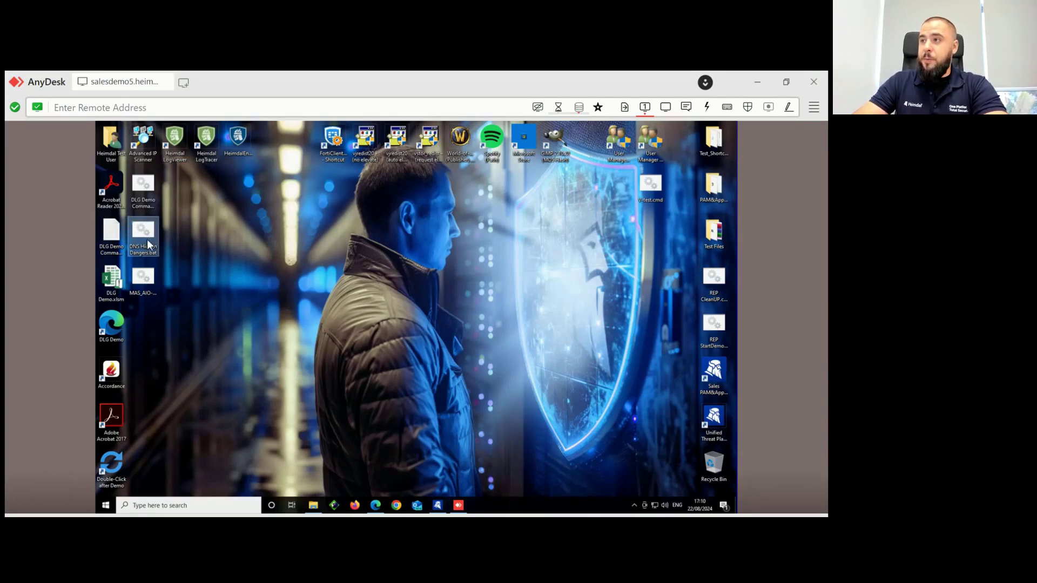
key("Return")
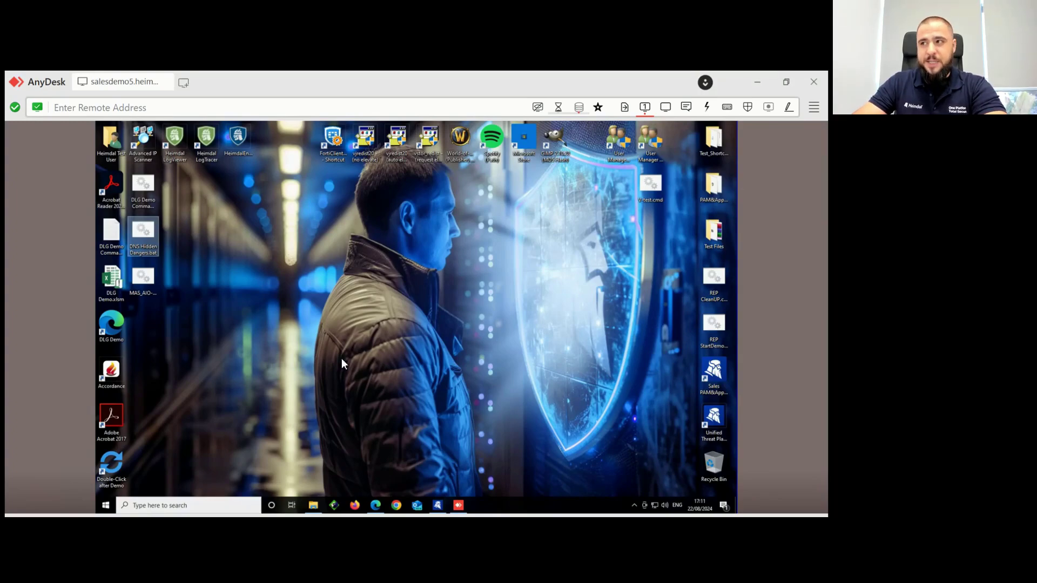
left_click(290, 348)
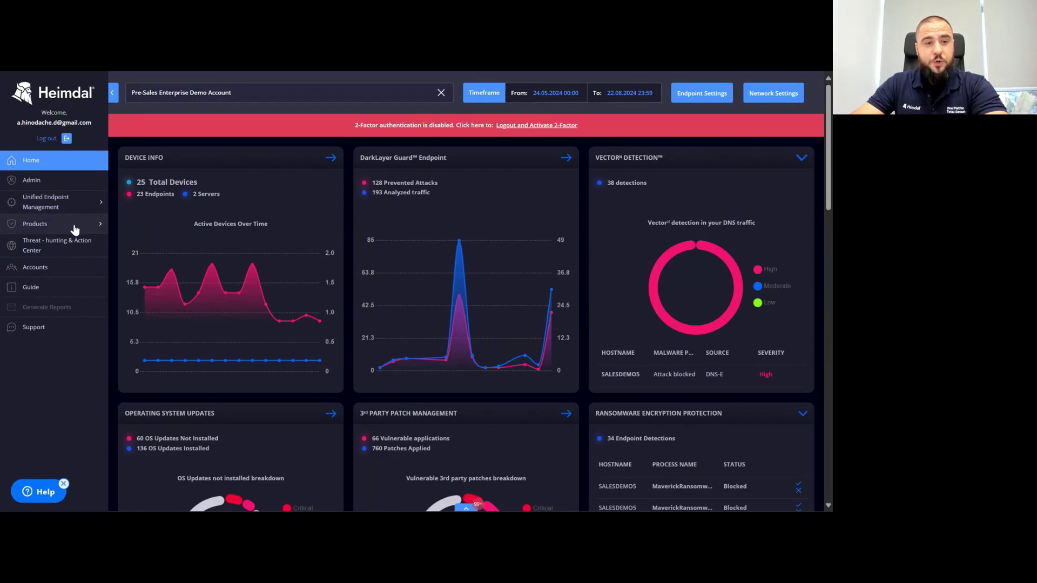
- In the Heimdal dashboard, view DarkLayer Guard Endpoint under DNS Security and show the prevented attacks for host SALESDEMO5
left_click(49, 223)
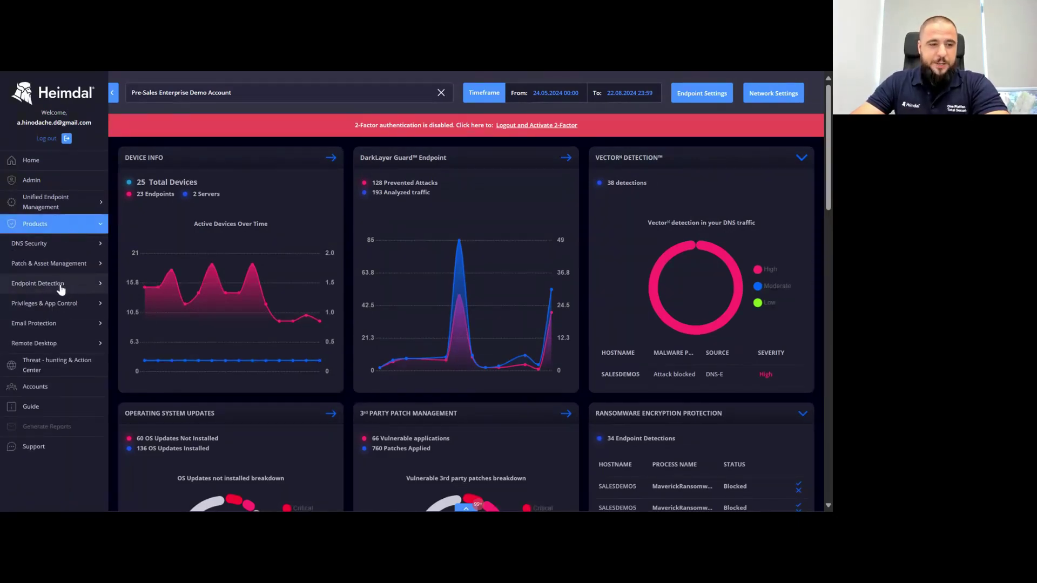
left_click(55, 243)
left_click(52, 285)
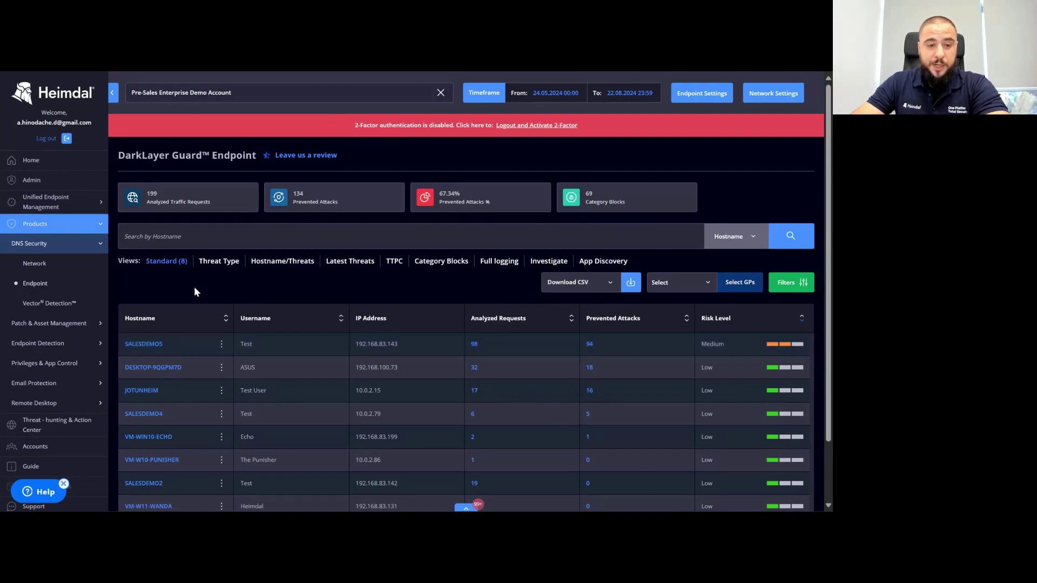
scroll(195, 287, "down", 2)
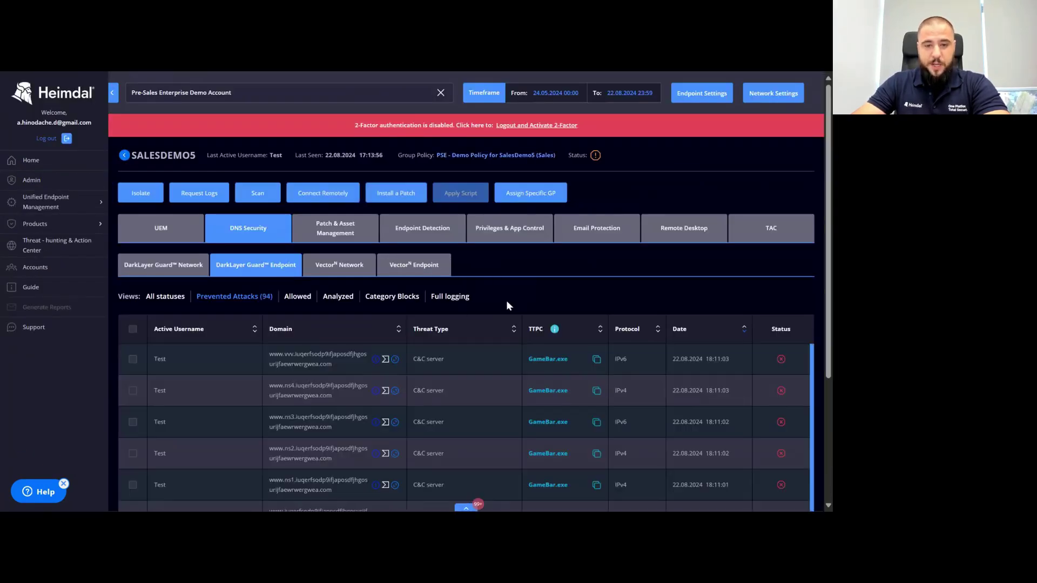
scroll(497, 265, "down", 1)
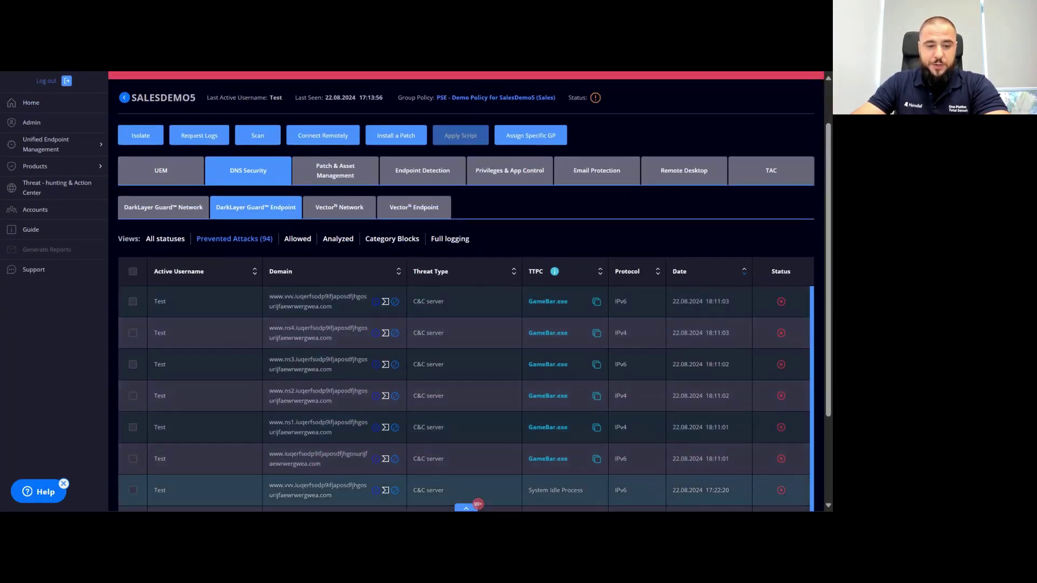
- Examine the resolved IPs, domains and URLs of the newest prevented attack, and collapse its details
left_click(395, 304)
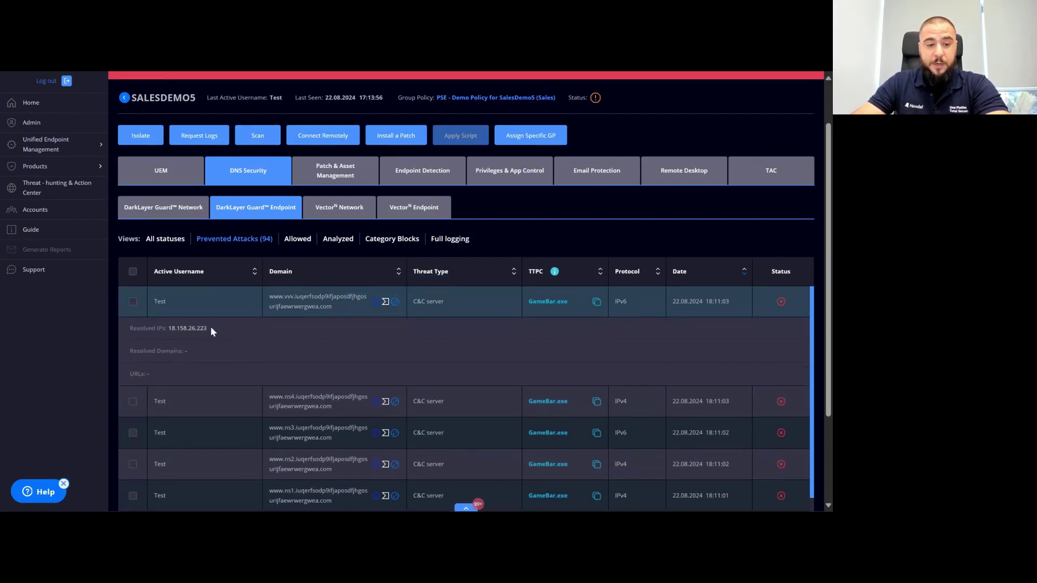
left_click(393, 304)
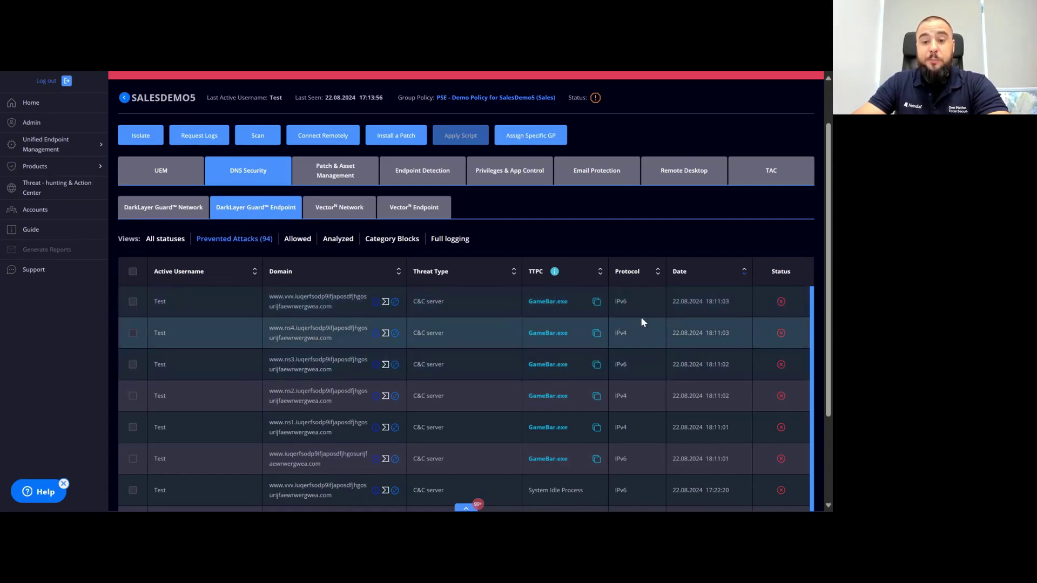
mouse_move(548, 333)
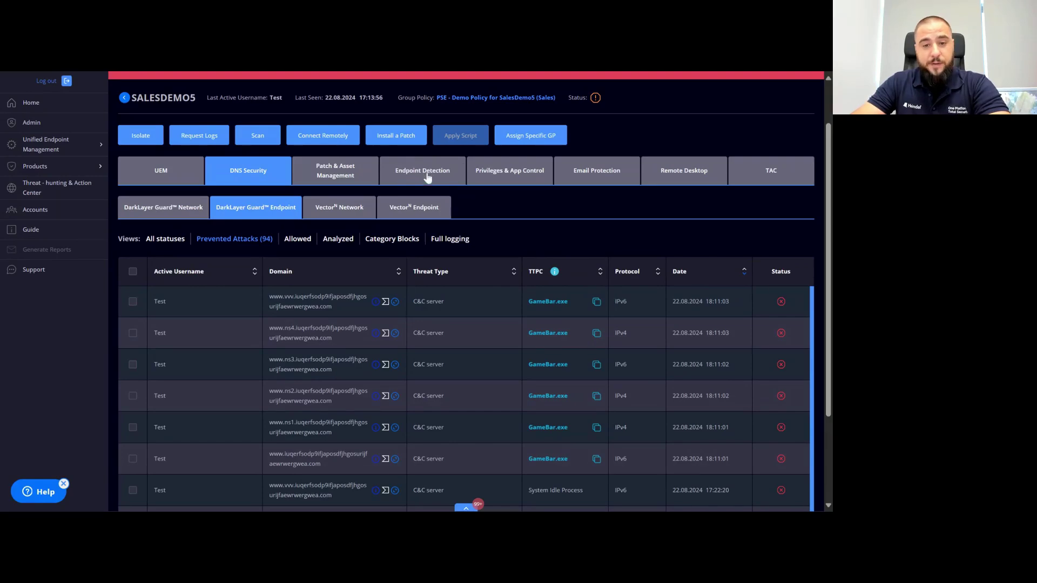
- Select the newest prevented attack and review the actions available for it without applying any
left_click(132, 302)
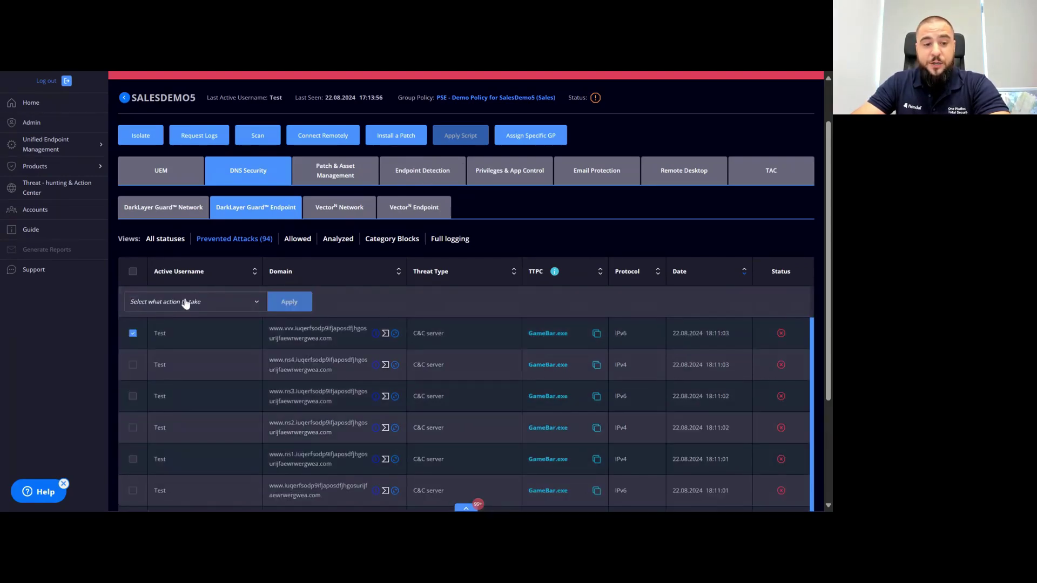
left_click(185, 302)
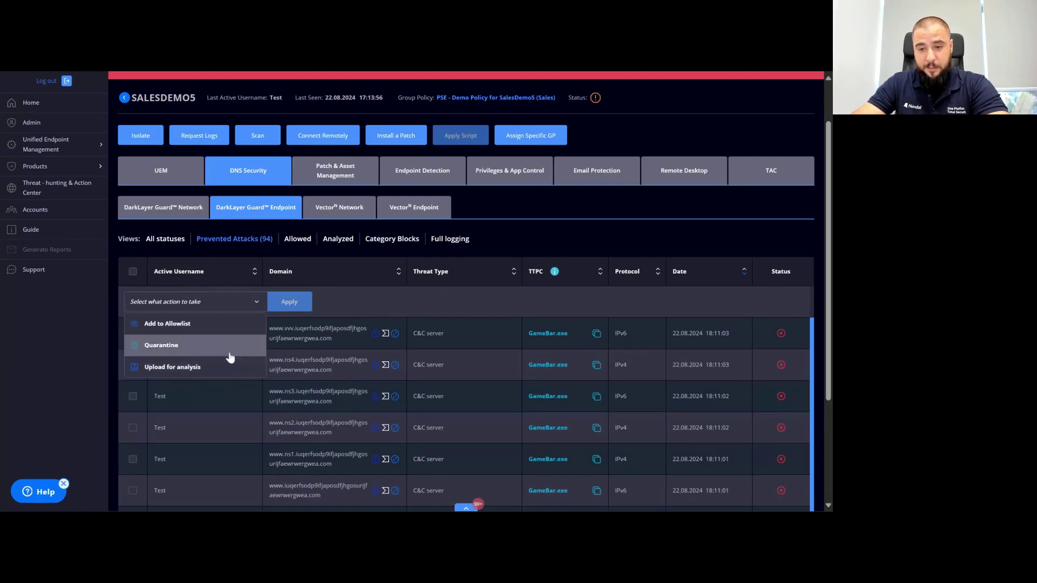
key("Escape")
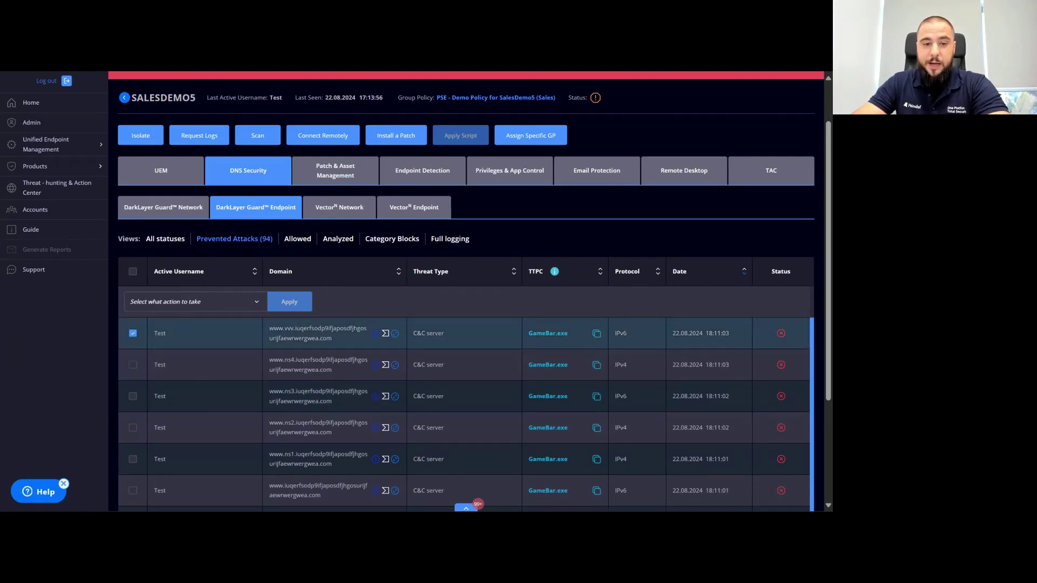
- Look up the newest blocked domain on VirusTotal and examine its detection score and security vendors' analysis
left_click(385, 335)
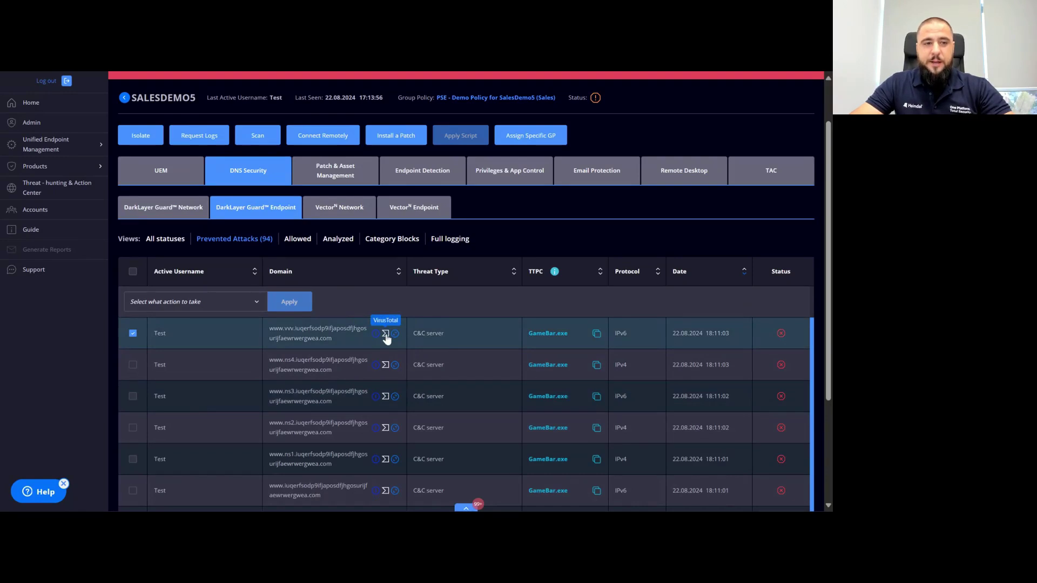
left_click(386, 335)
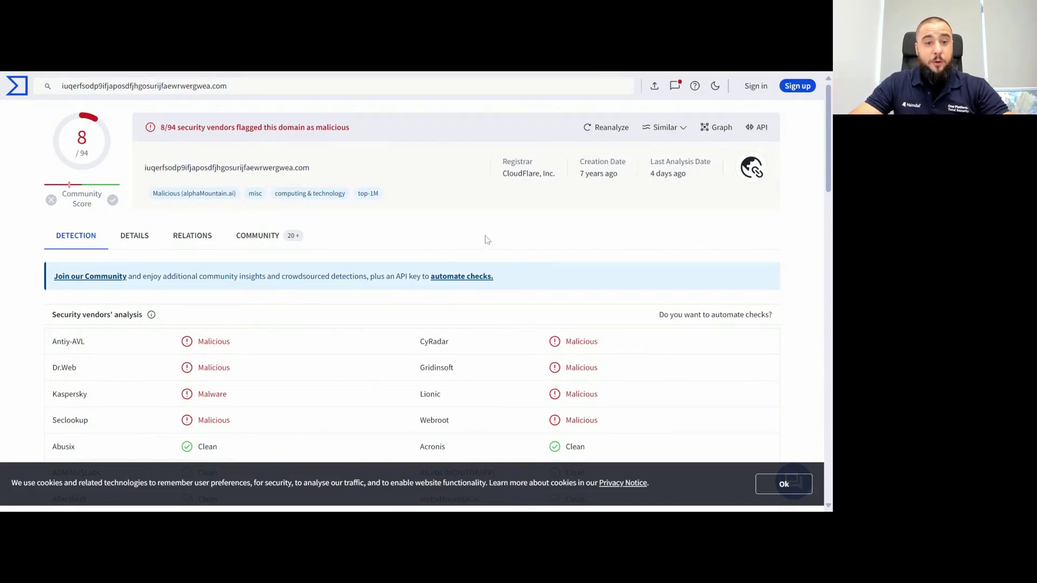
scroll(382, 253, "down", 1)
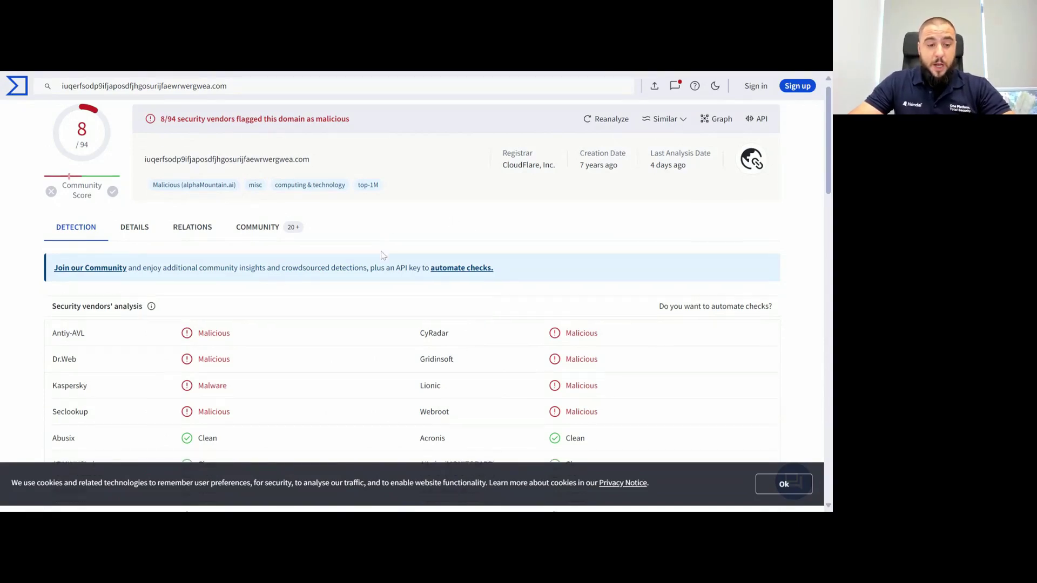
scroll(341, 250, "up", 1)
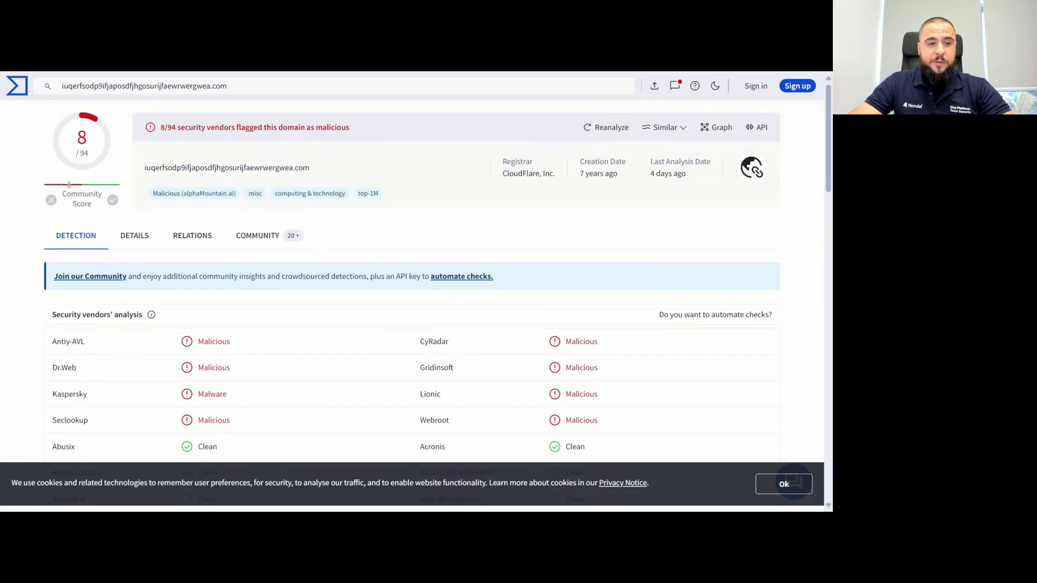
left_click_drag(79, 154, 102, 158)
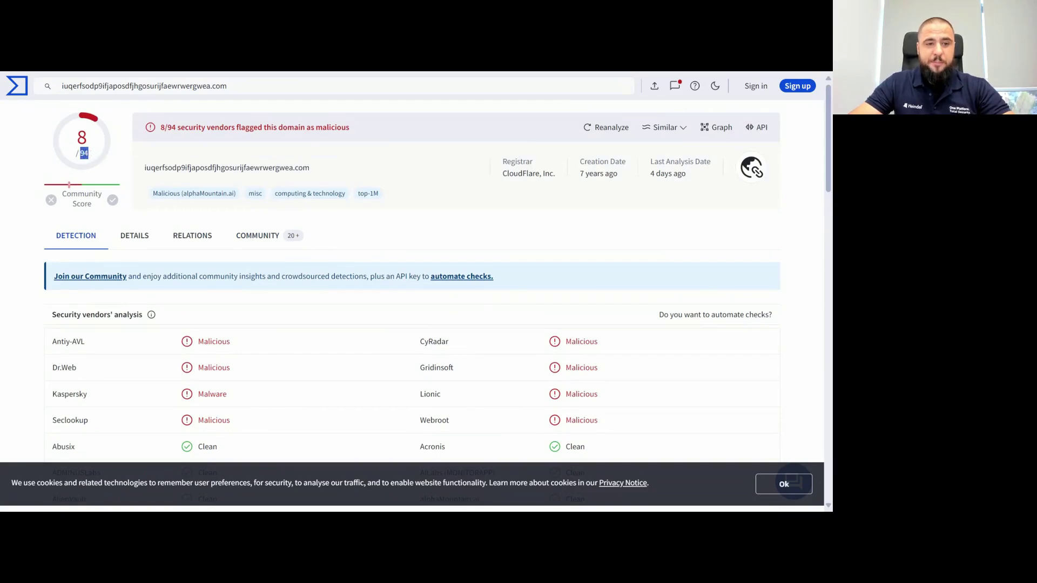
left_click(85, 154)
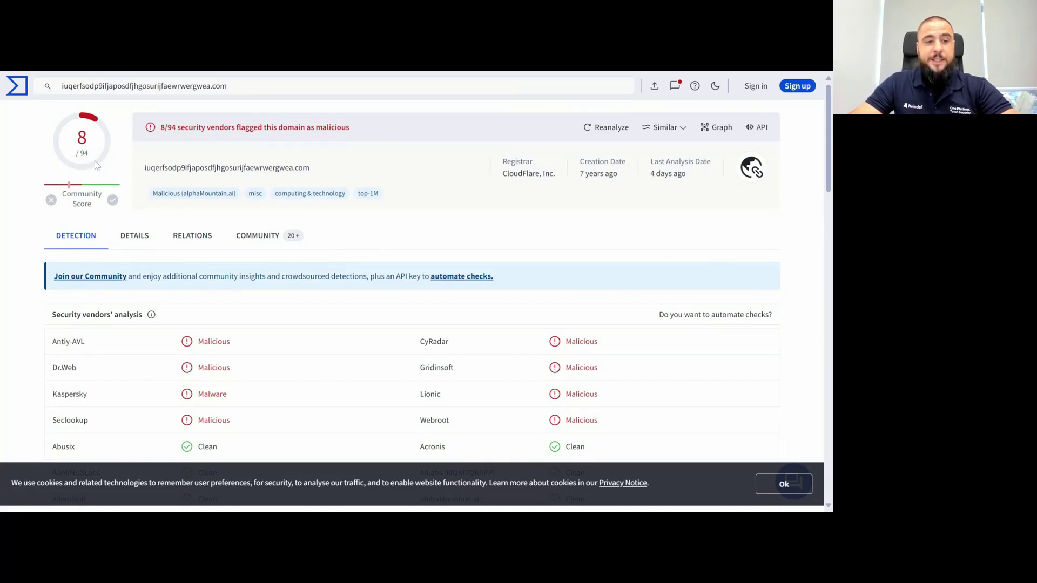
- Examine the domain's VirusTotal relations, including its passive DNS replication, subdomains, communicating files and referring files
left_click(184, 239)
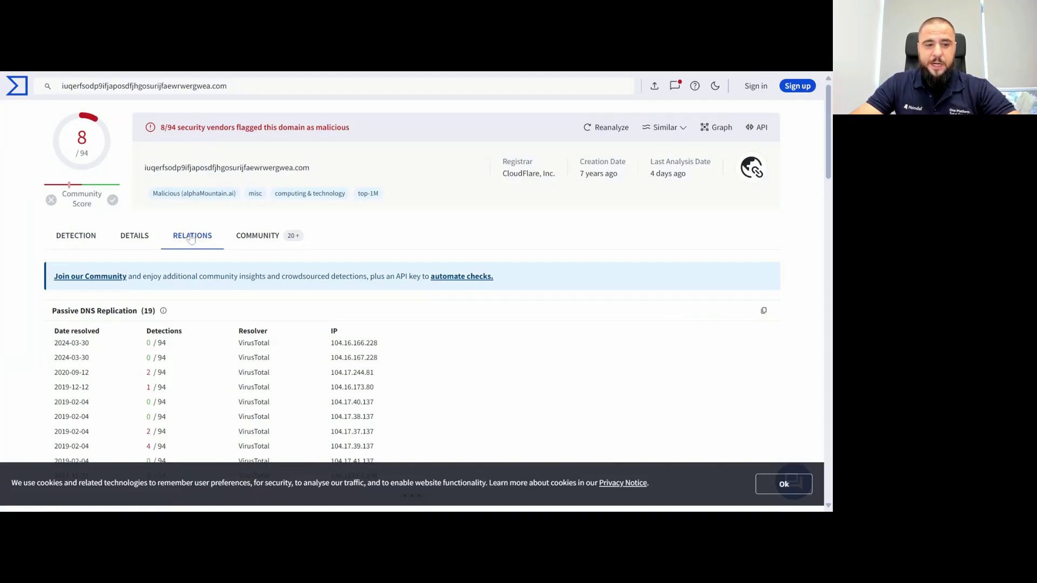
scroll(191, 239, "down", 5)
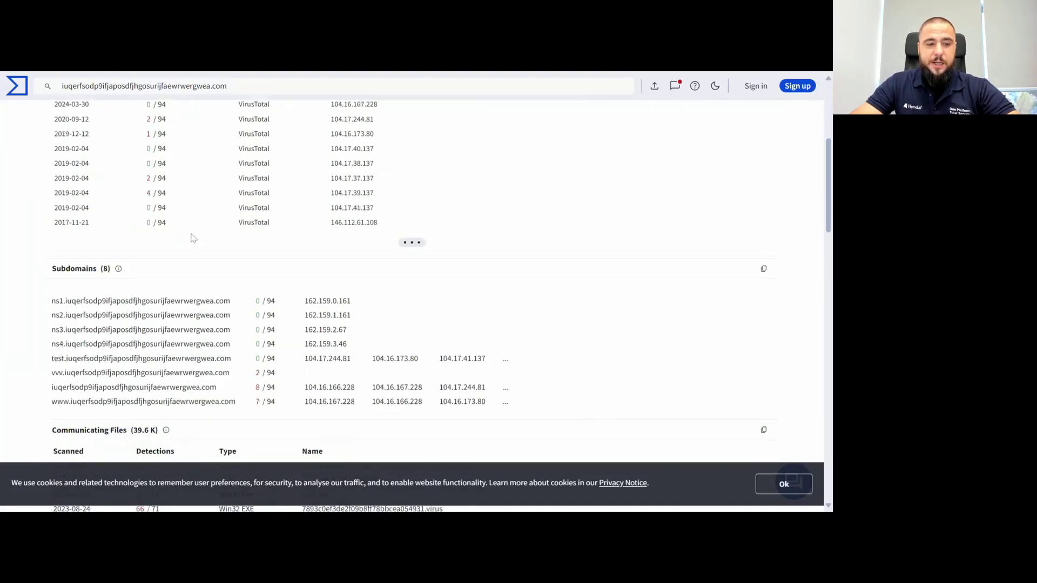
scroll(190, 238, "down", 3)
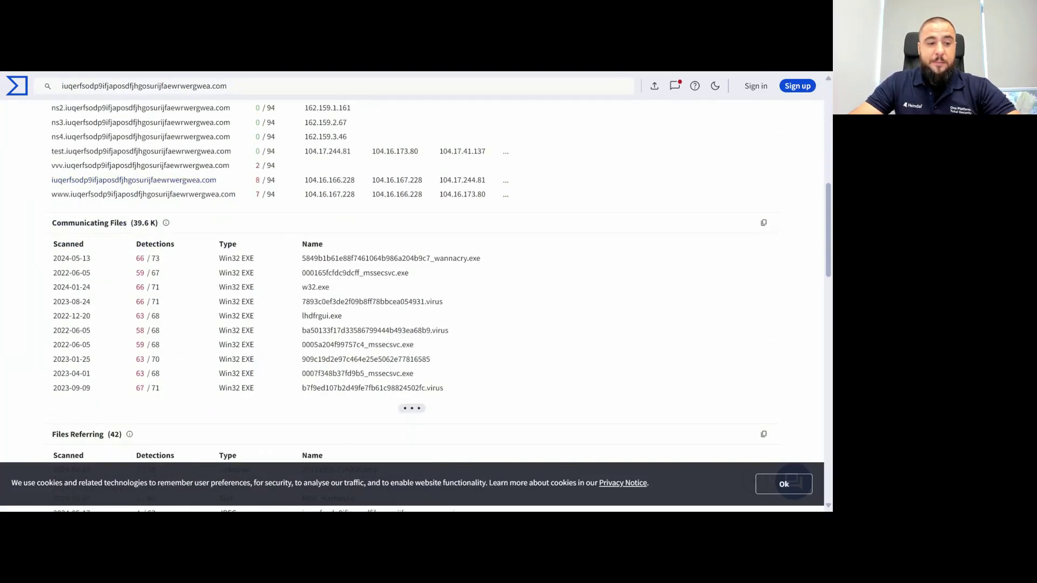
scroll(167, 227, "down", 3)
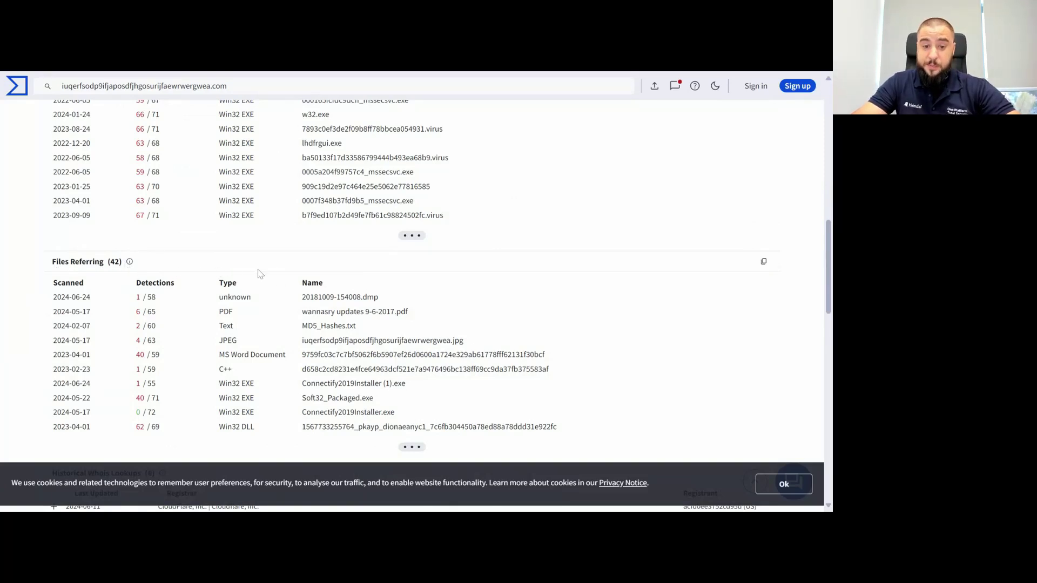
scroll(251, 272, "up", 3)
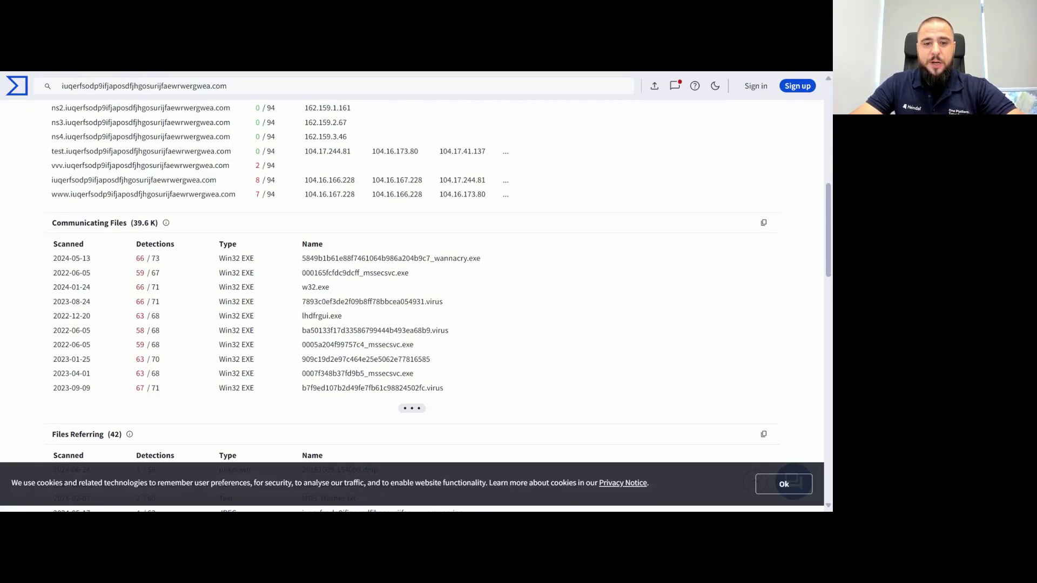
scroll(524, 267, "up", 12)
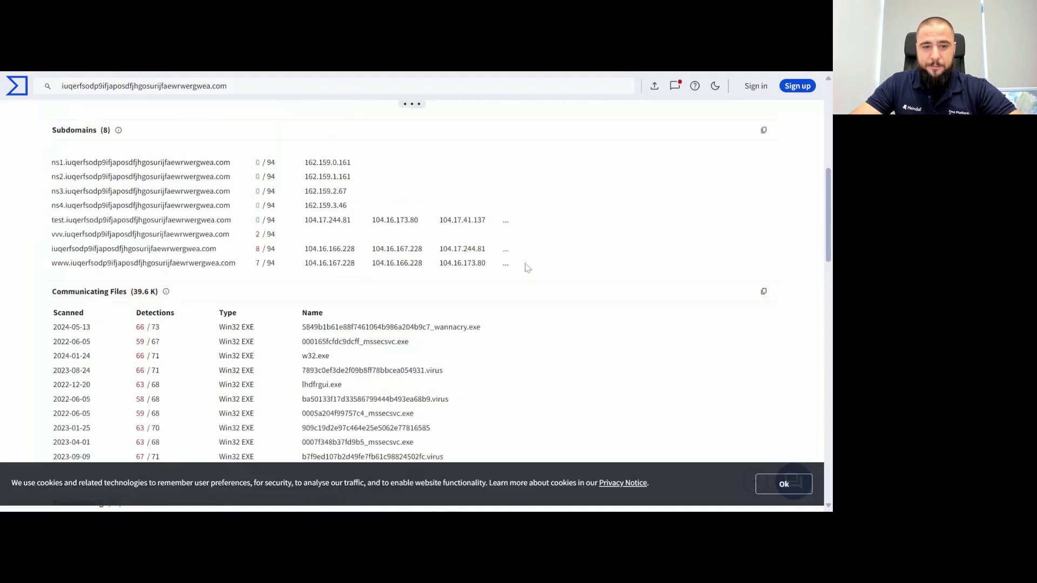